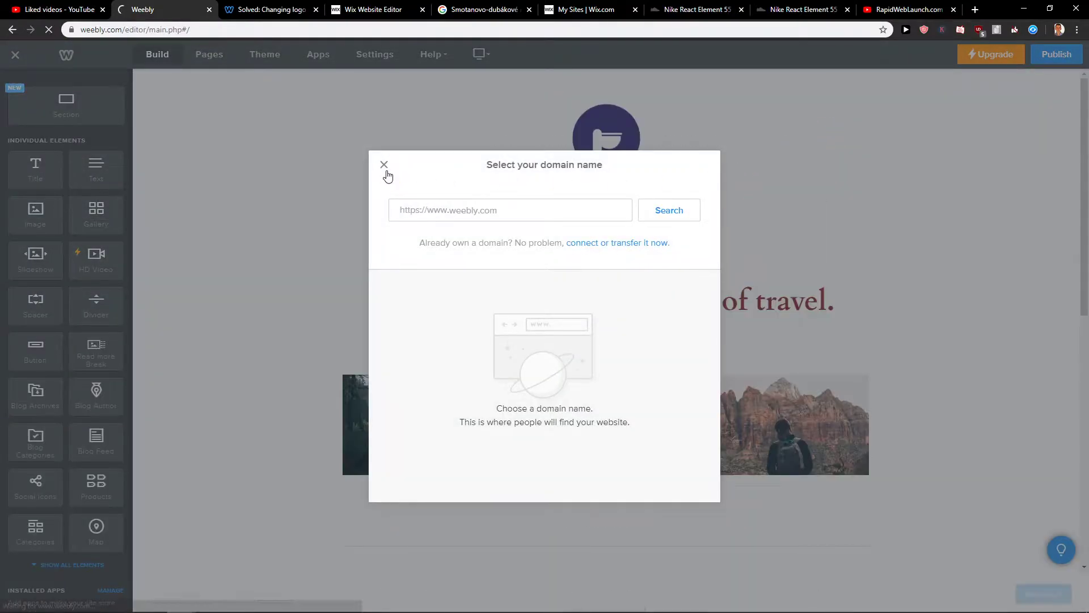
# Step: Dismiss the domain-name prompt over the travel blog editor
pyautogui.click(384, 164)
pyautogui.scroll(-5, 358, 179)
pyautogui.scroll(-5, 425, 293)
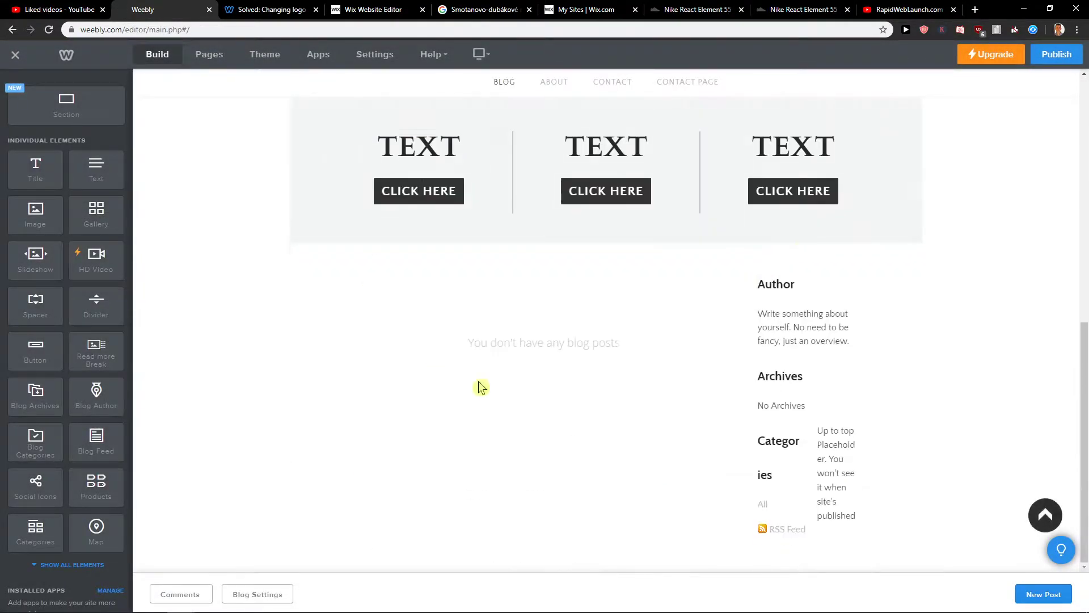
pyautogui.scroll(8, 936, 383)
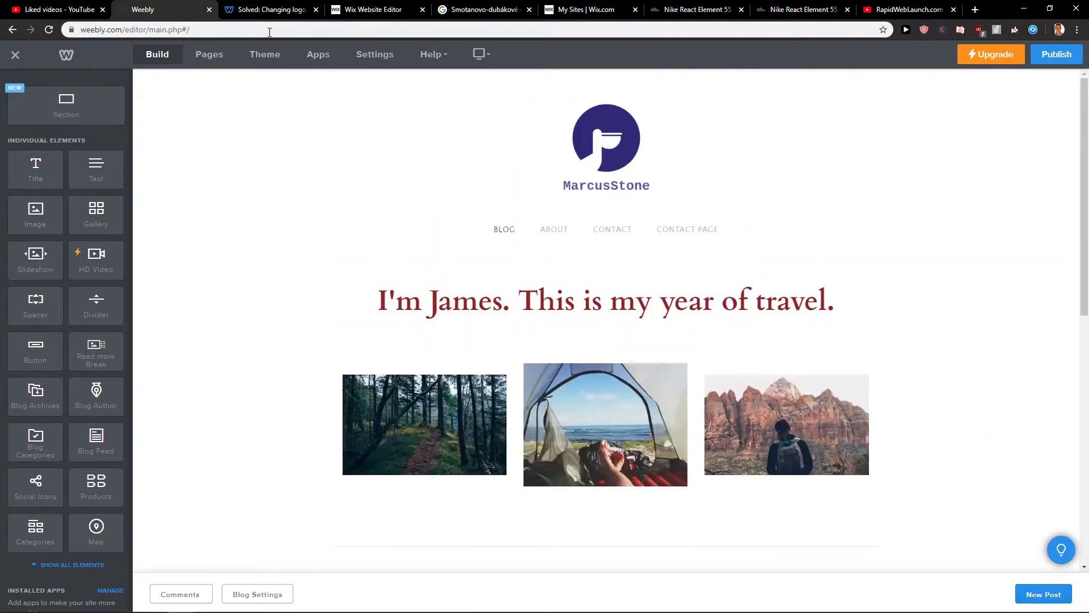
# Step: Open the site's General settings, showing the Site Formatting date, time and language fields
pyautogui.click(375, 54)
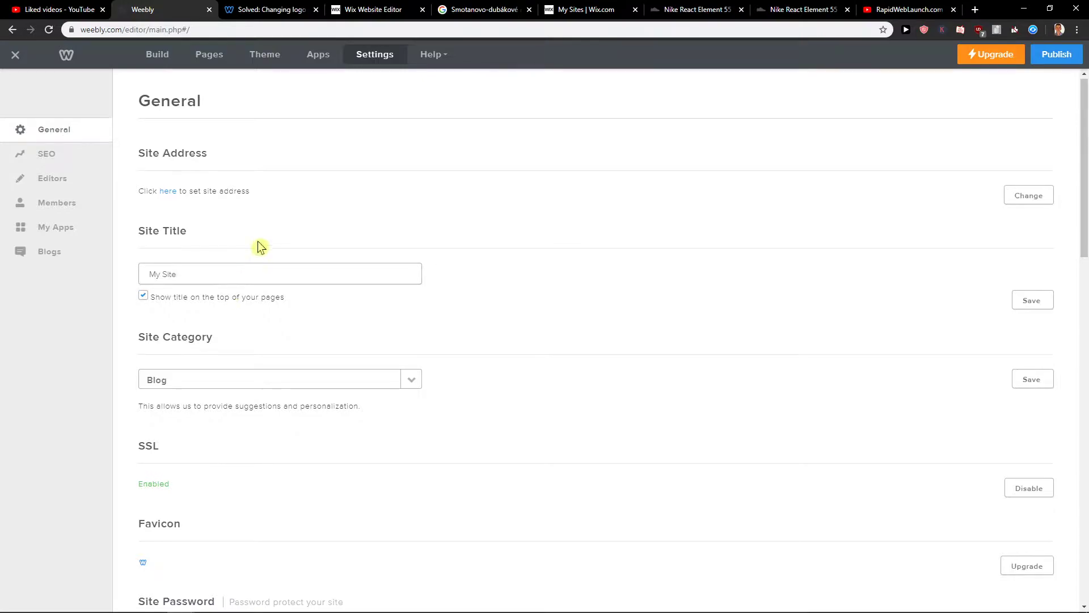
pyautogui.scroll(-3, 256, 256)
pyautogui.scroll(-2, 254, 269)
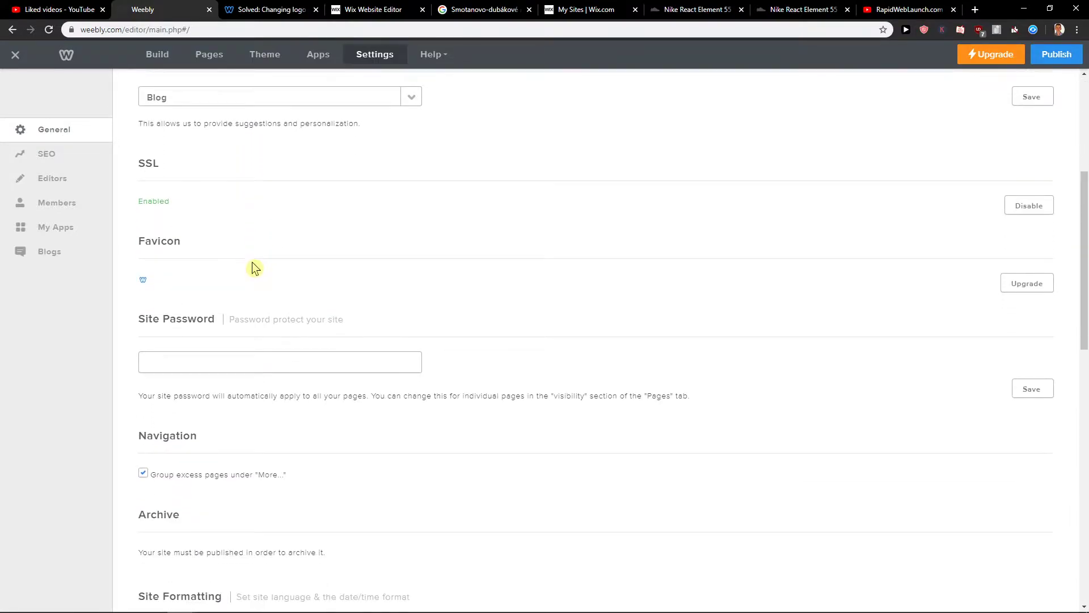
pyautogui.scroll(-2, 254, 269)
pyautogui.scroll(-3, 252, 262)
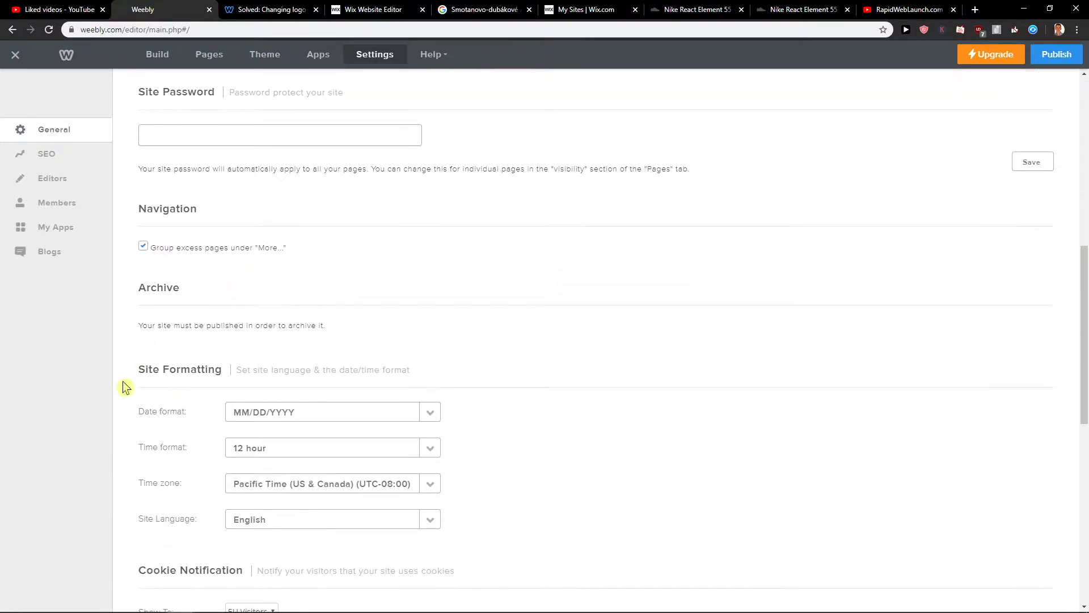
pyautogui.scroll(-1, 172, 374)
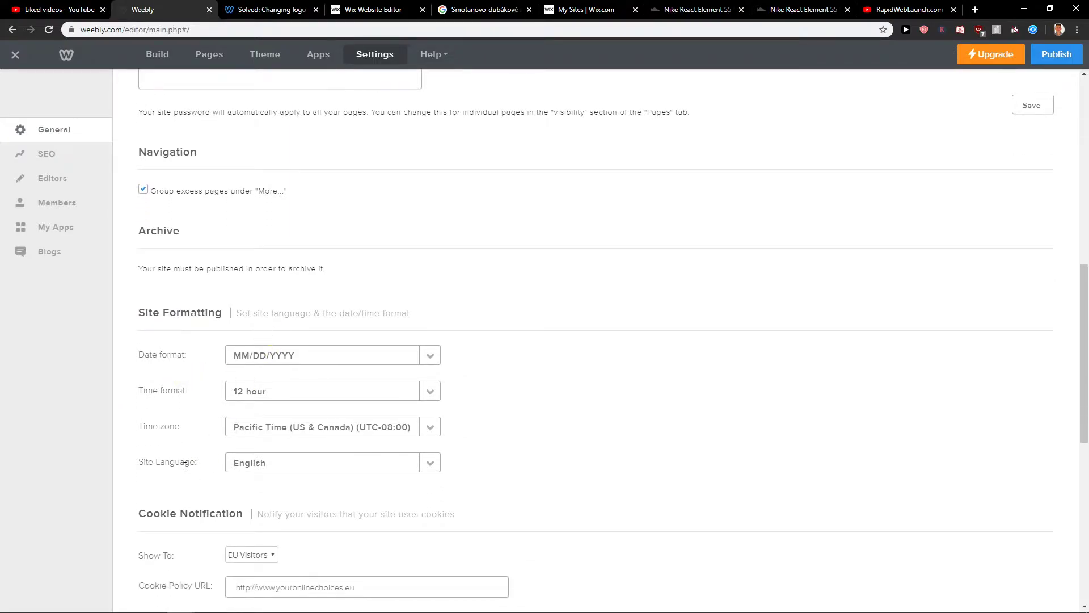
# Step: Expand the Site Language dropdown to browse the available languages, keeping English
pyautogui.click(430, 467)
pyautogui.scroll(-5, 343, 502)
pyautogui.scroll(-5, 343, 501)
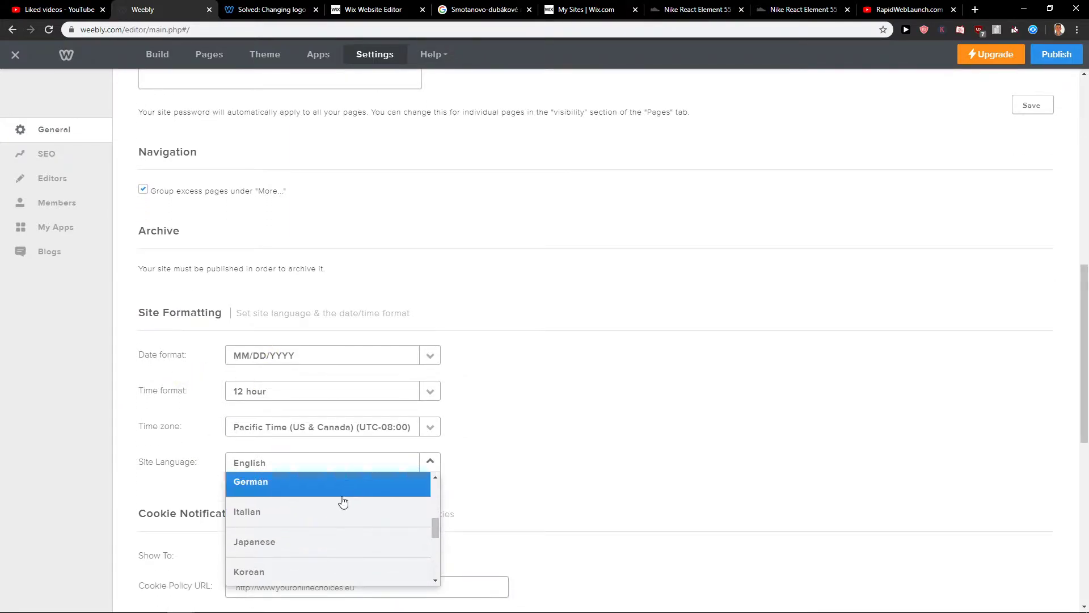
pyautogui.scroll(-3, 343, 501)
pyautogui.scroll(-2, 343, 501)
pyautogui.scroll(10, 343, 502)
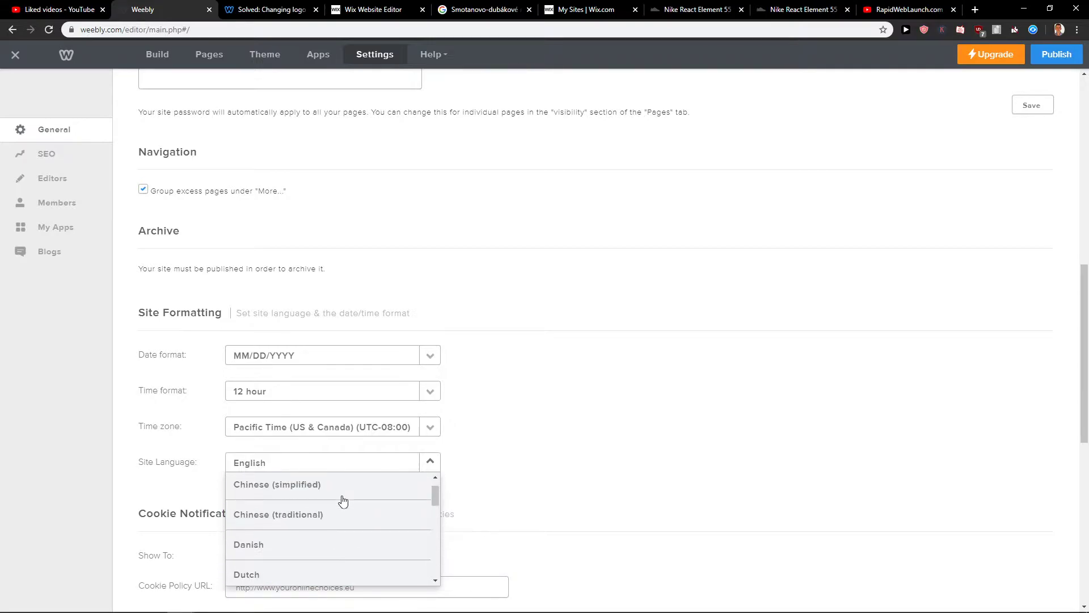
pyautogui.scroll(3, 344, 501)
pyautogui.scroll(-2, 343, 501)
pyautogui.scroll(-1, 343, 494)
pyautogui.scroll(-1, 343, 494)
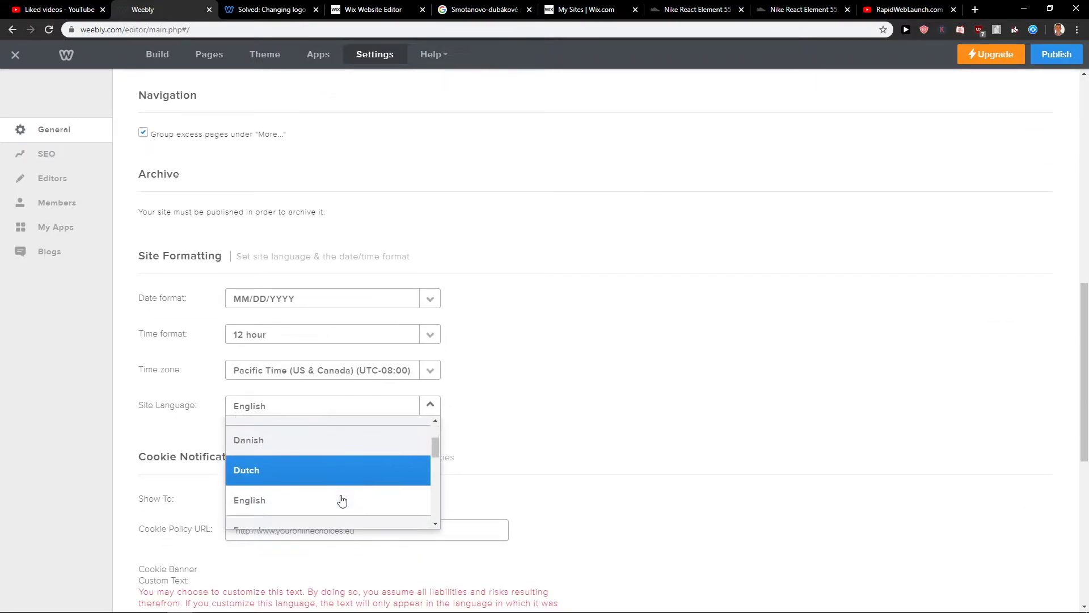
pyautogui.scroll(-3, 344, 492)
pyautogui.scroll(-2, 344, 492)
pyautogui.scroll(-2, 344, 492)
pyautogui.scroll(-1, 345, 492)
pyautogui.scroll(-2, 344, 492)
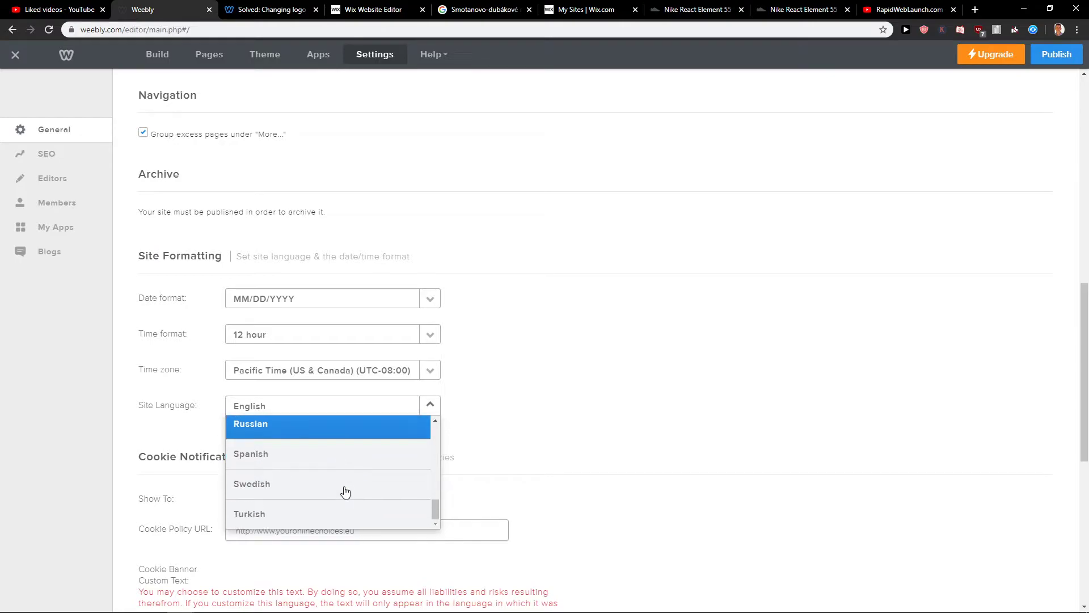
# Step: Close the language list leaving English, then open a new browser tab and drag it aside
pyautogui.click(579, 454)
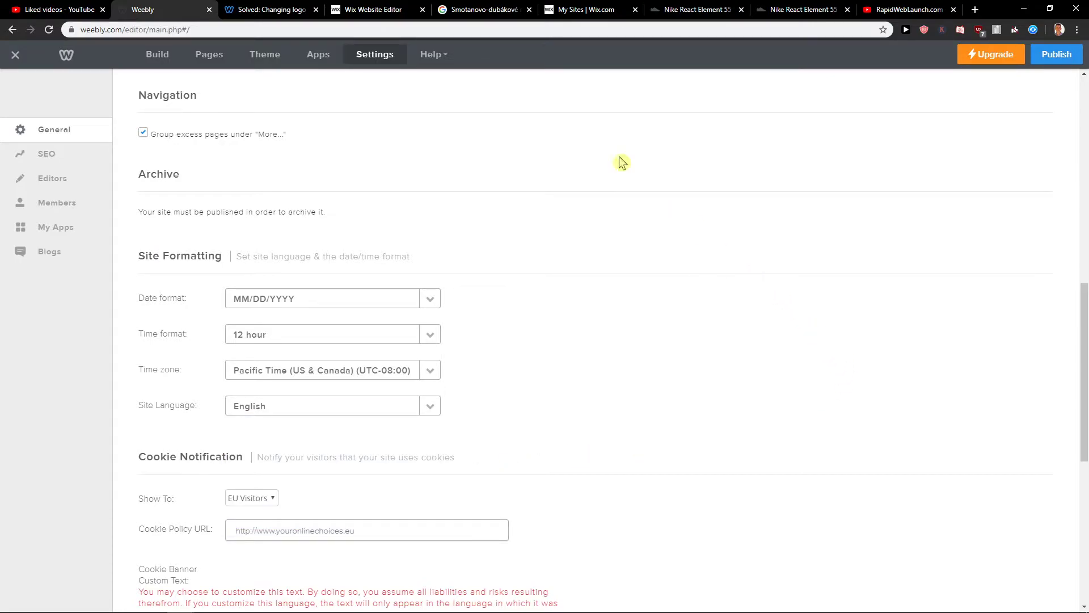
pyautogui.click(975, 10)
pyautogui.moveTo(885, 9); pyautogui.dragTo(52, 110)
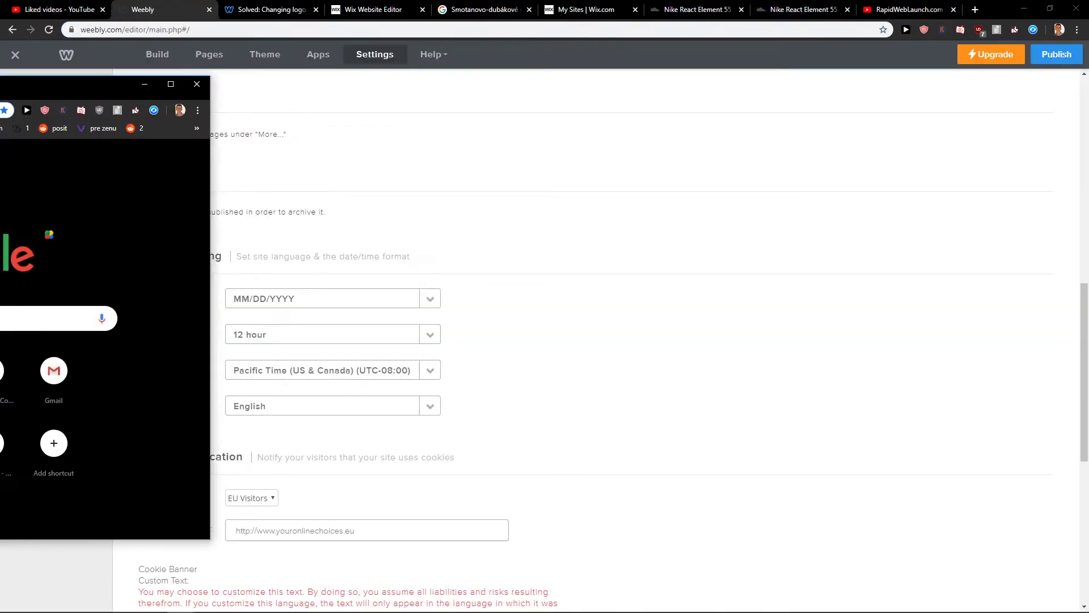